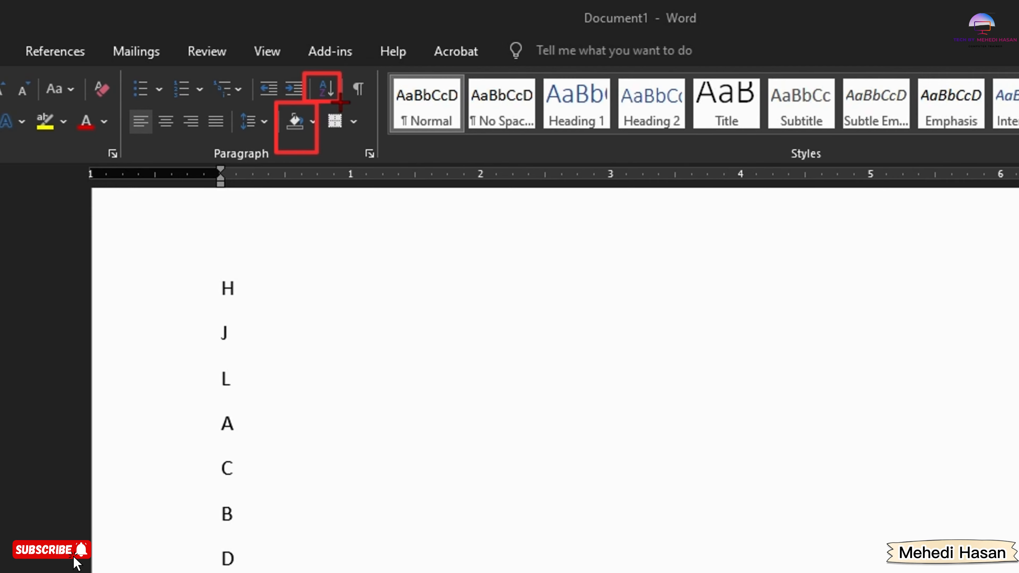
click(333, 94)
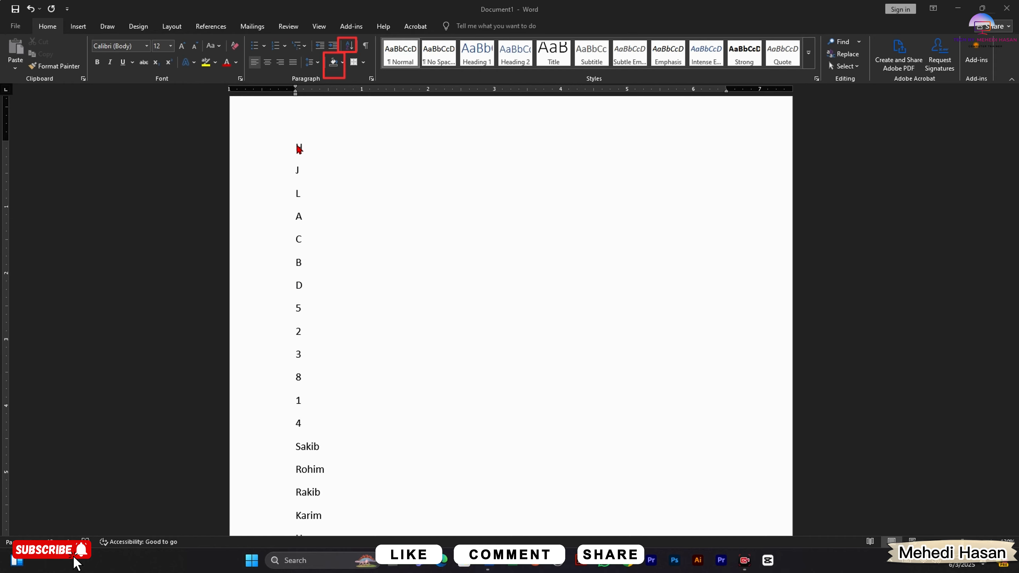
key(Escape)
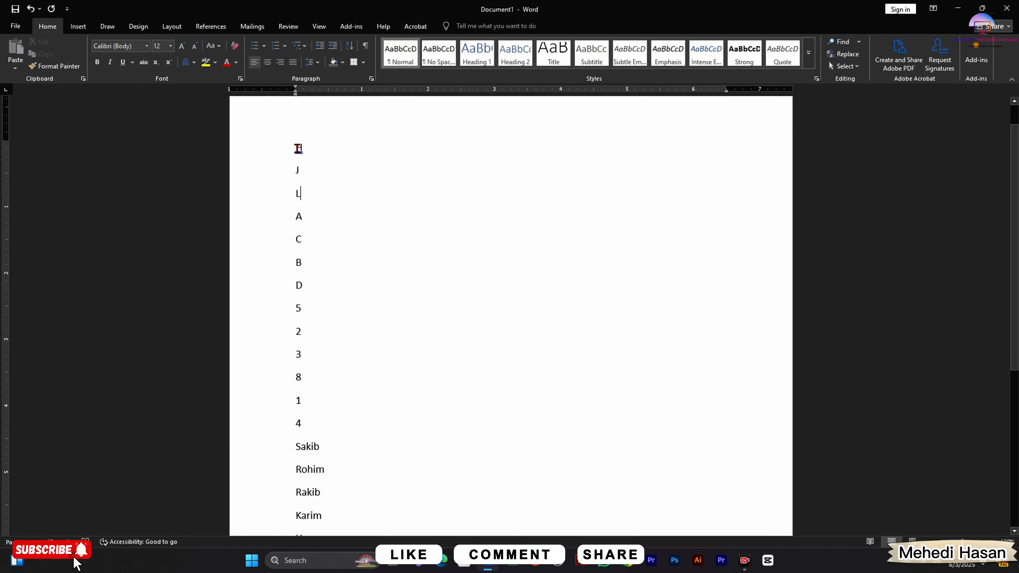
Step: Sort the seven single-letter lines from H to D by paragraphs as text in ascending order
drag(297, 148, 332, 291)
click(350, 47)
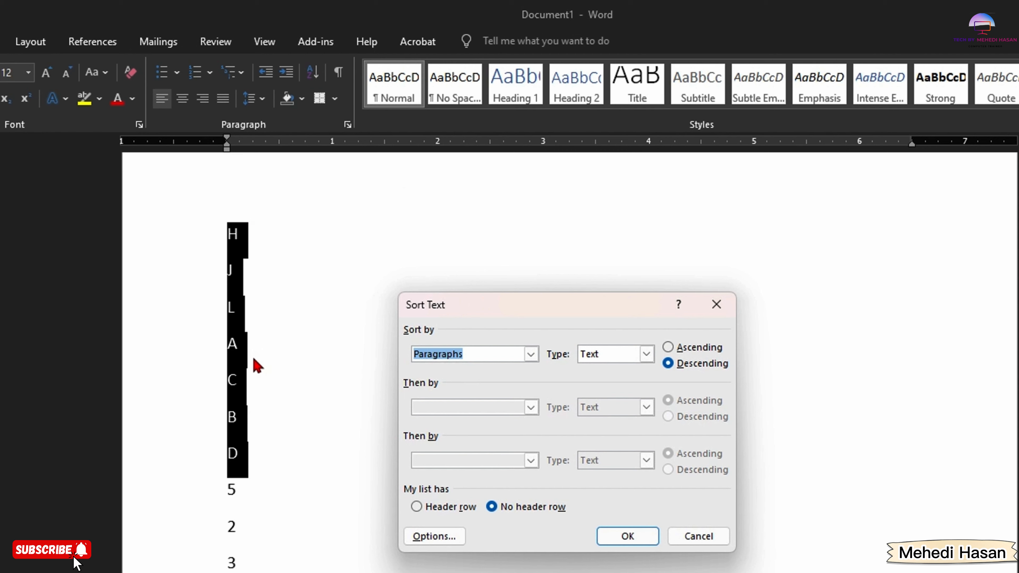
click(531, 355)
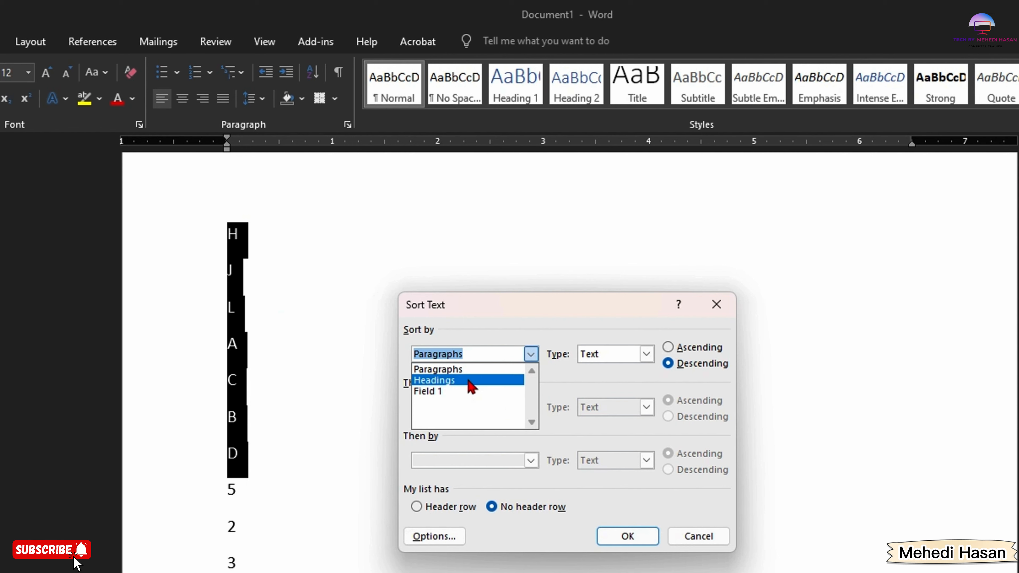
click(648, 356)
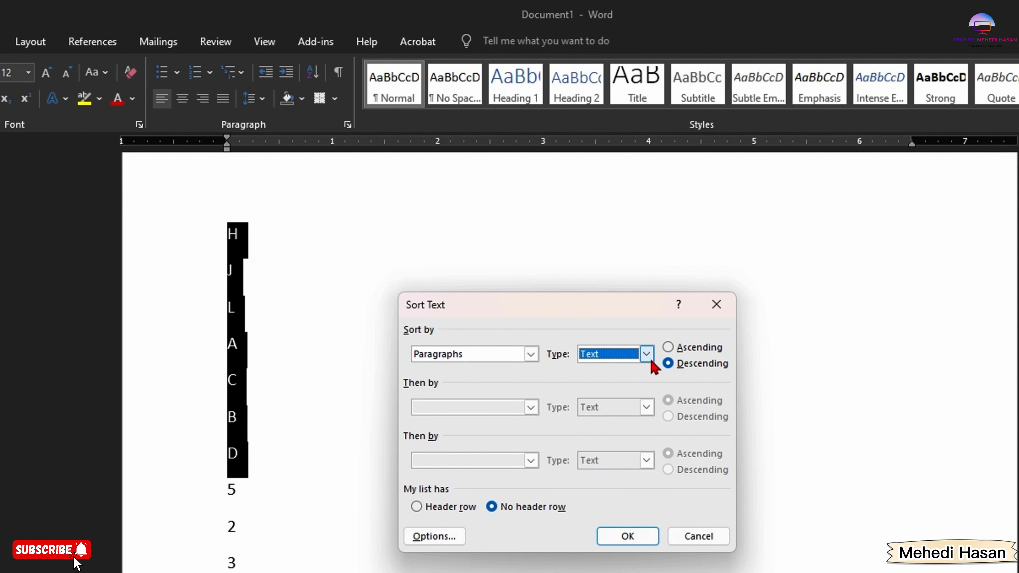
click(647, 357)
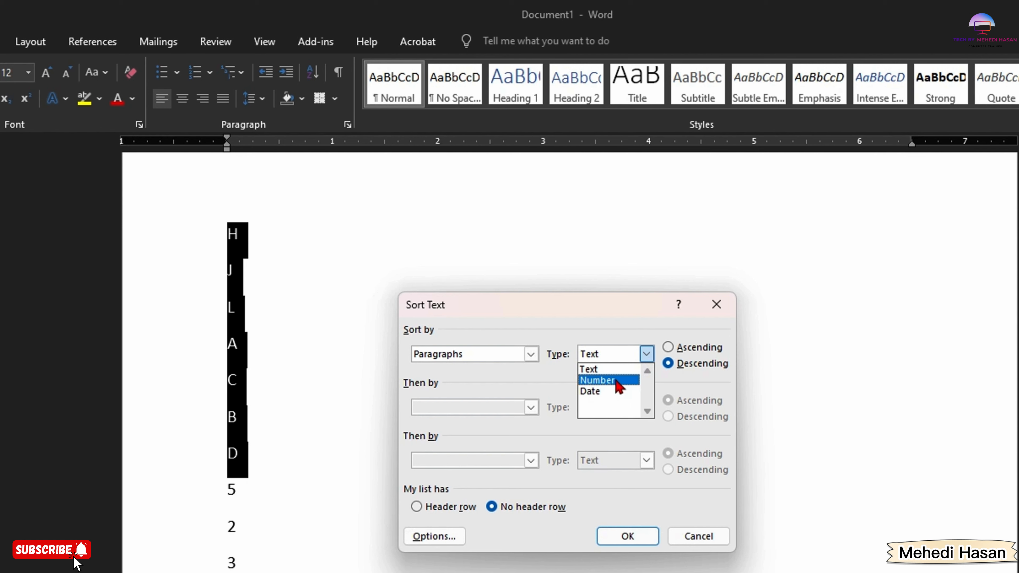
click(615, 372)
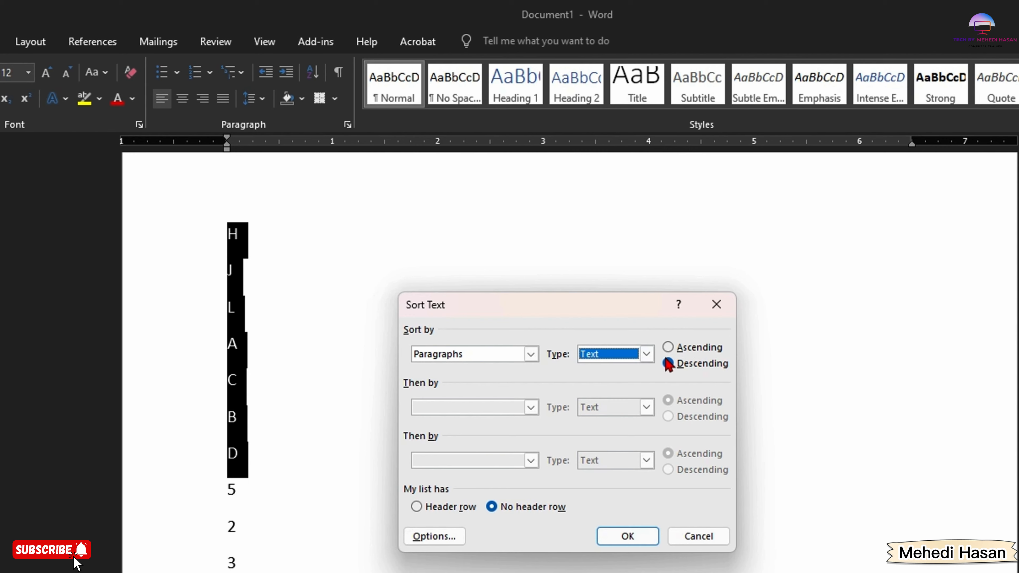
click(668, 347)
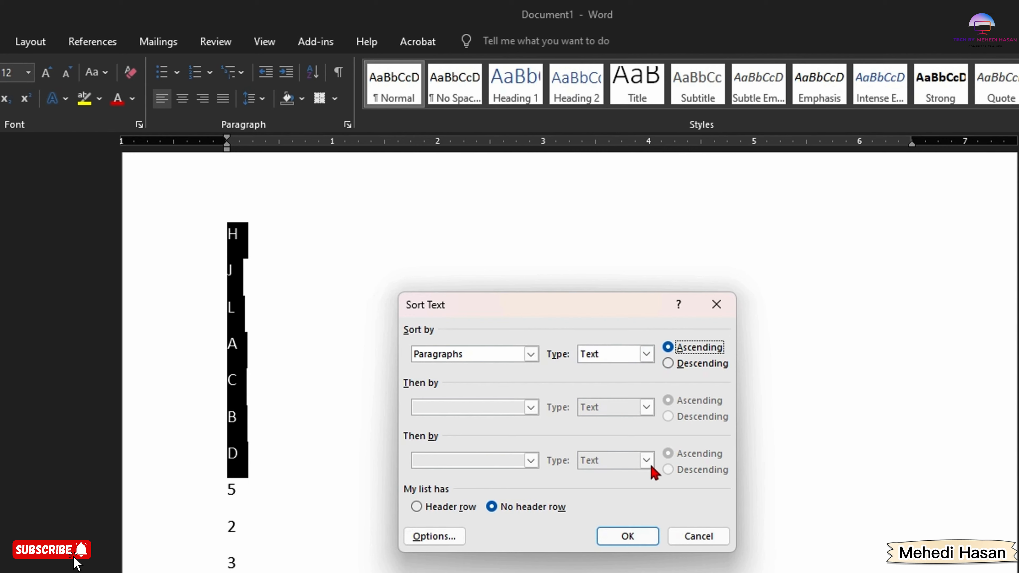
click(628, 536)
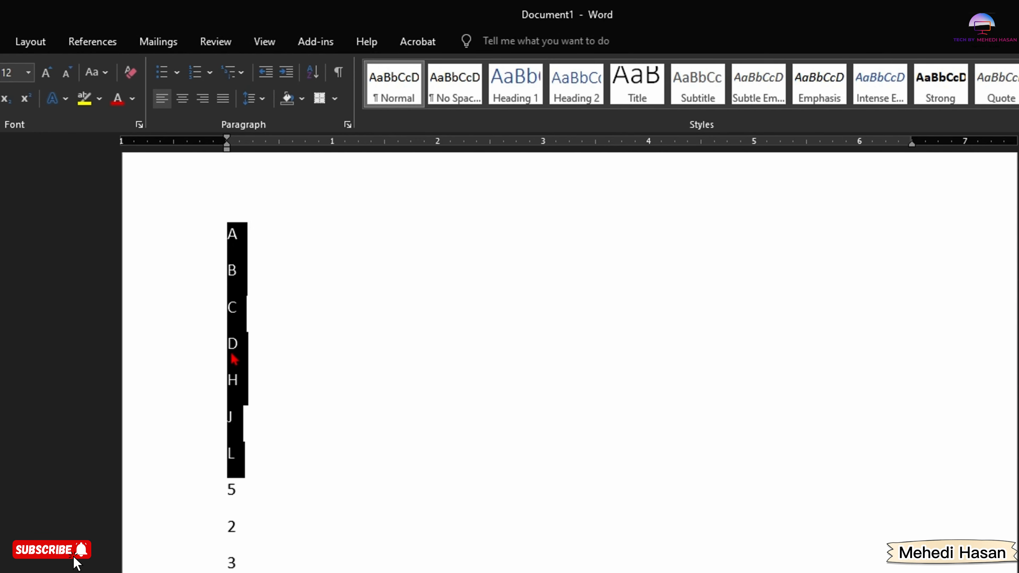
Step: Sort the six number lines below the letters by paragraphs as numbers in descending order
scroll(273, 503, down, 2)
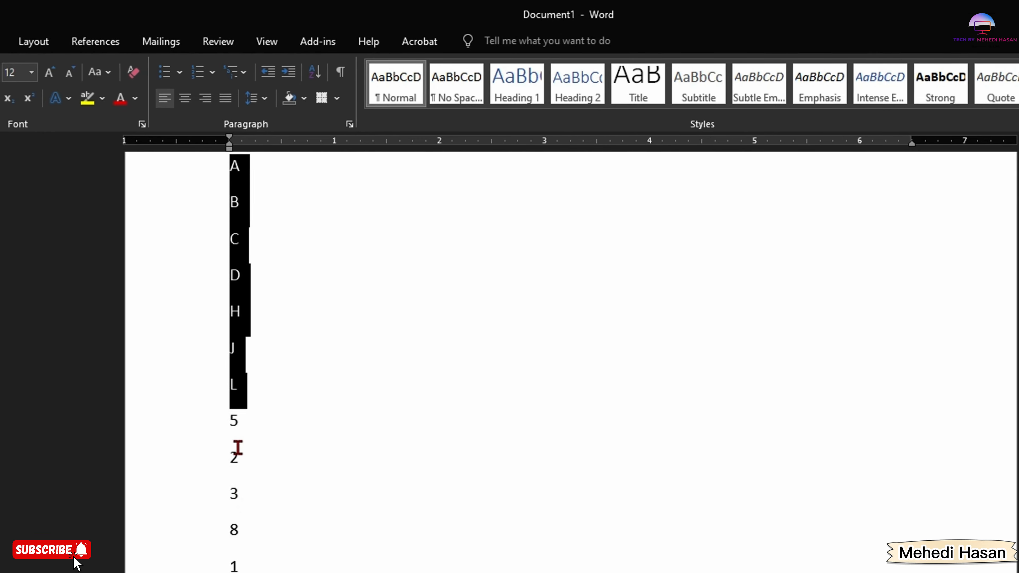
click(236, 452)
drag(263, 393, 291, 558)
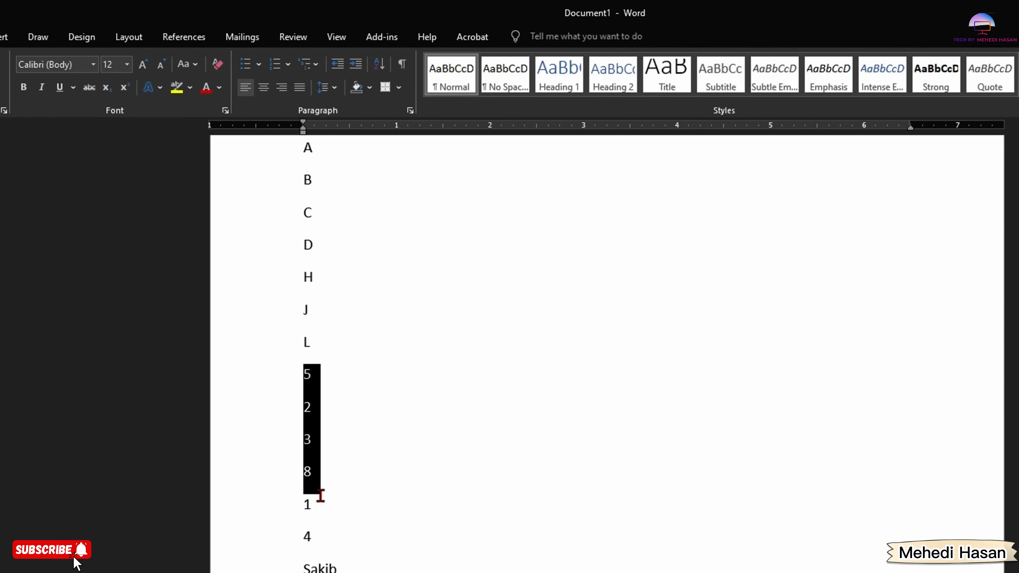
drag(326, 523, 328, 533)
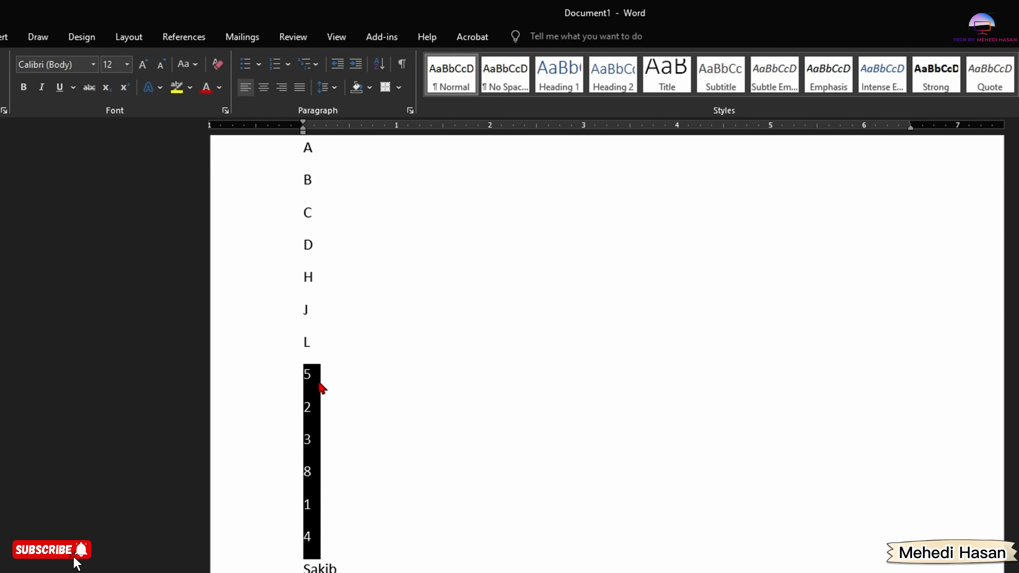
click(379, 63)
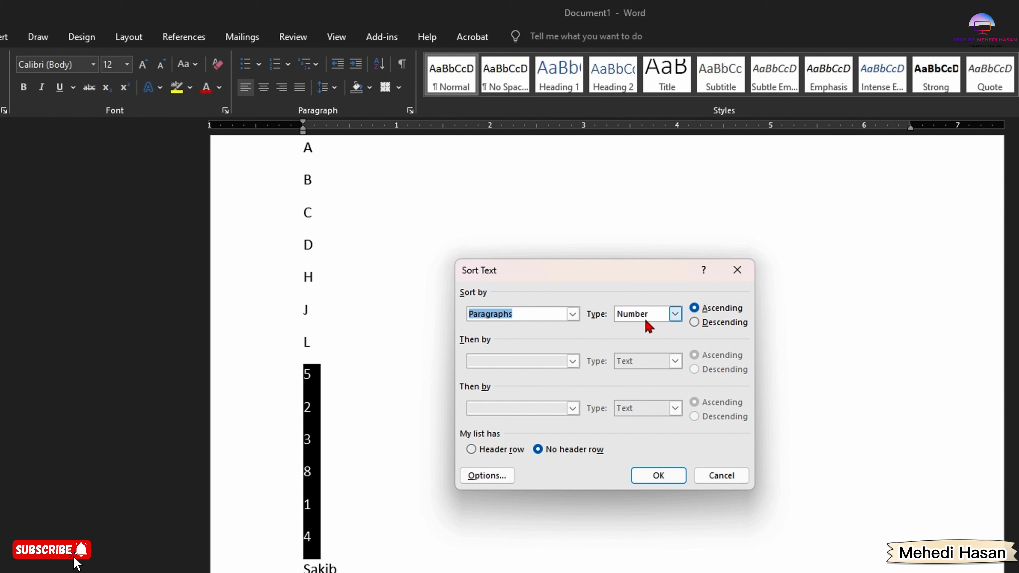
click(666, 316)
click(655, 336)
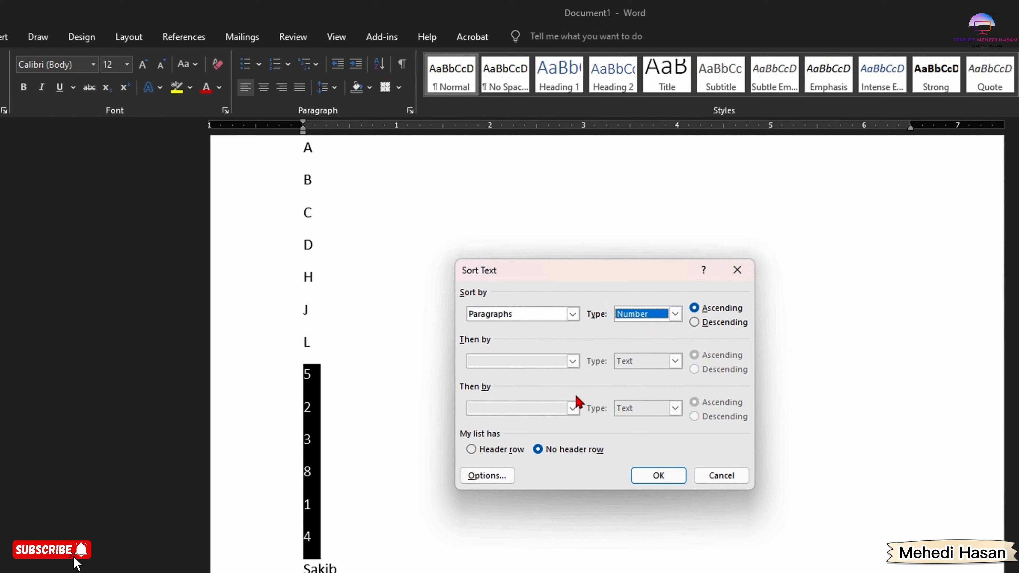
click(694, 323)
click(666, 476)
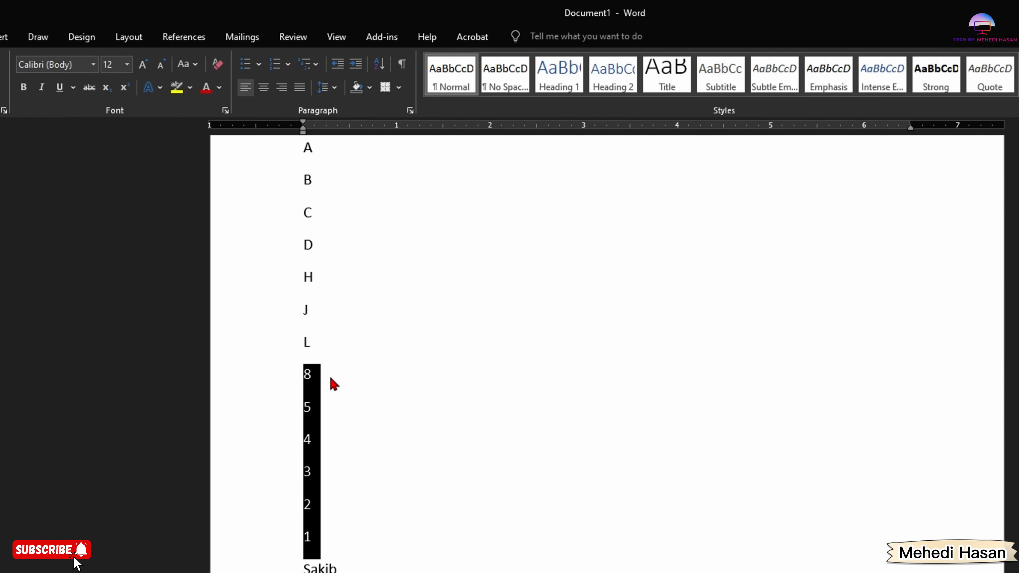
Step: Re-sort the six selected number lines by paragraphs as numbers in ascending order
click(386, 69)
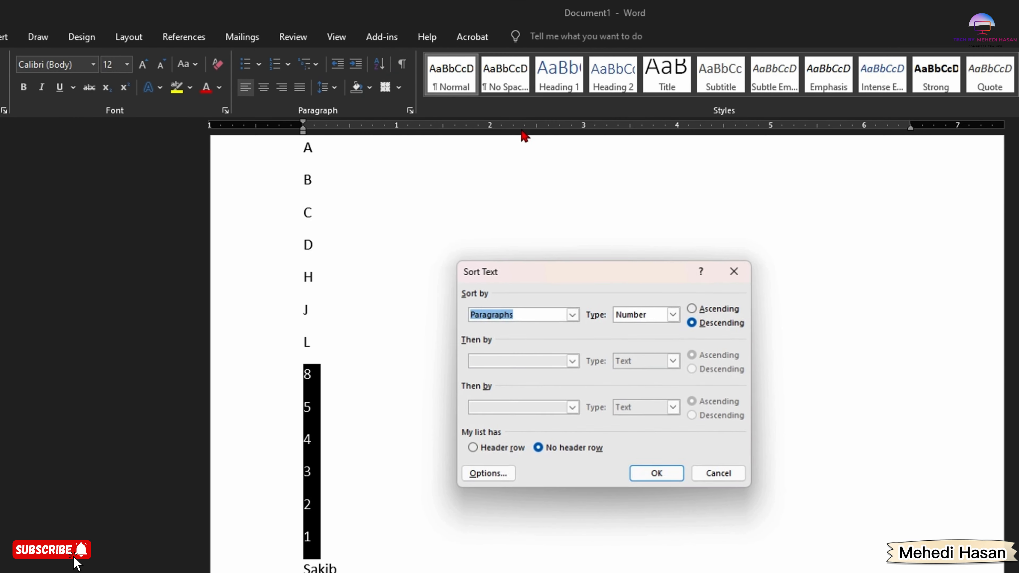
click(696, 308)
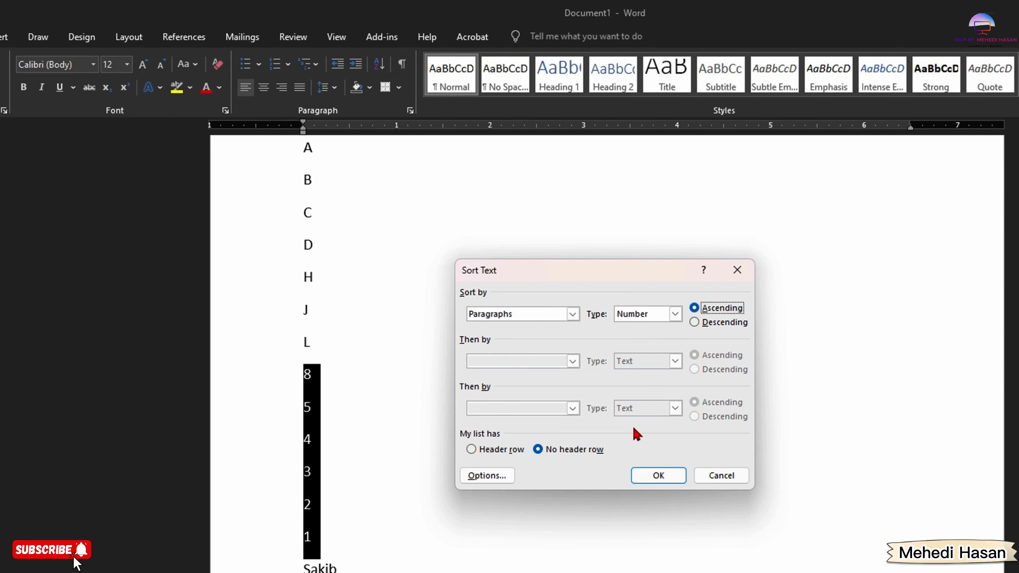
click(682, 482)
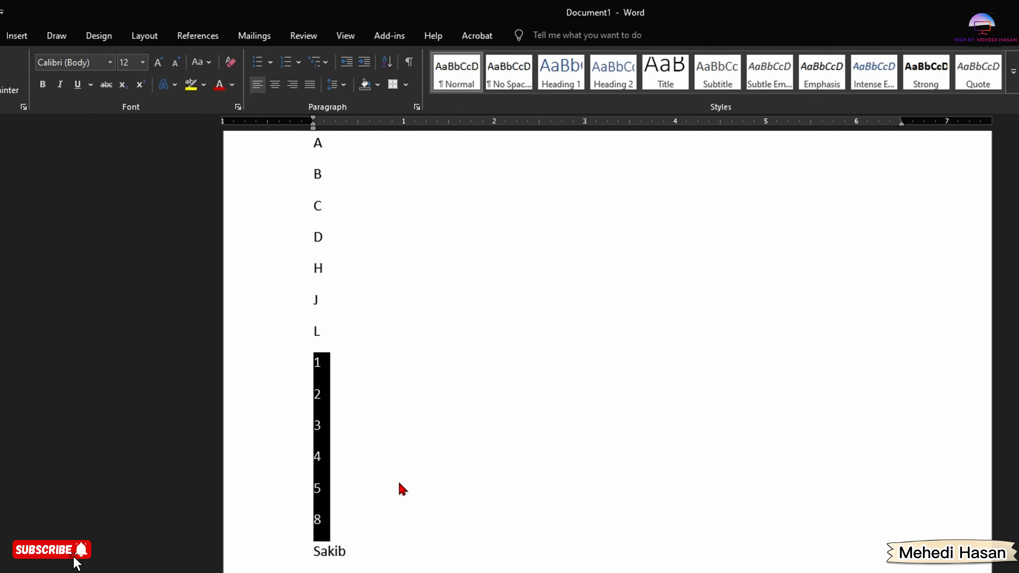
Step: Sort the six lines of names below the numbers by paragraphs as text in ascending order
scroll(375, 489, down, 4)
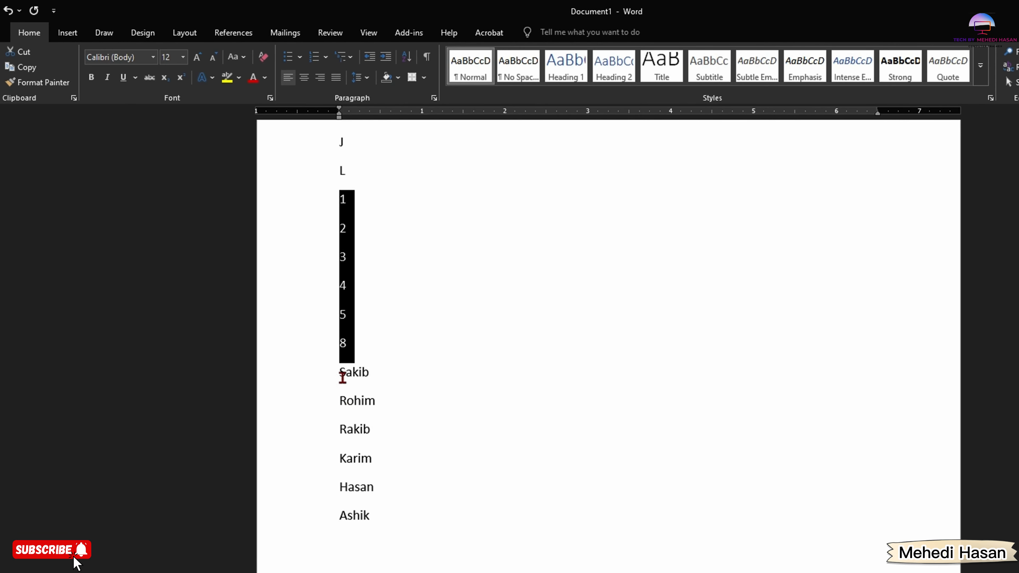
click(369, 453)
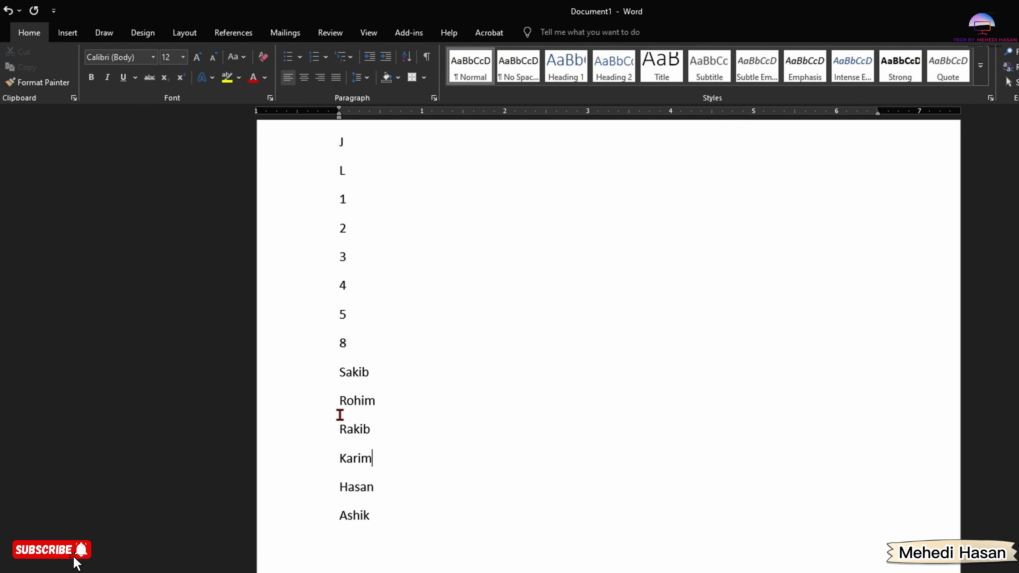
drag(336, 372, 389, 523)
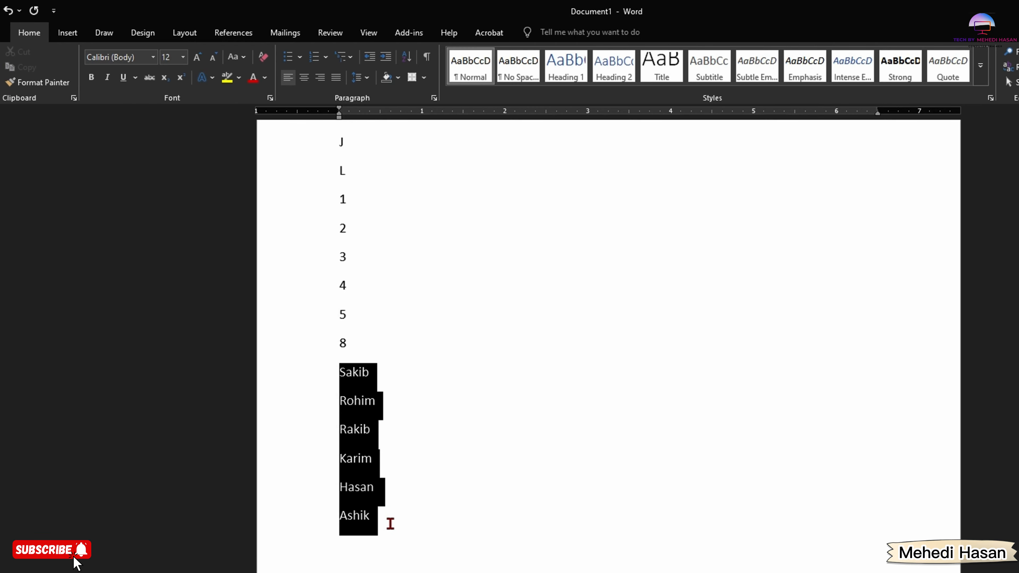
click(406, 57)
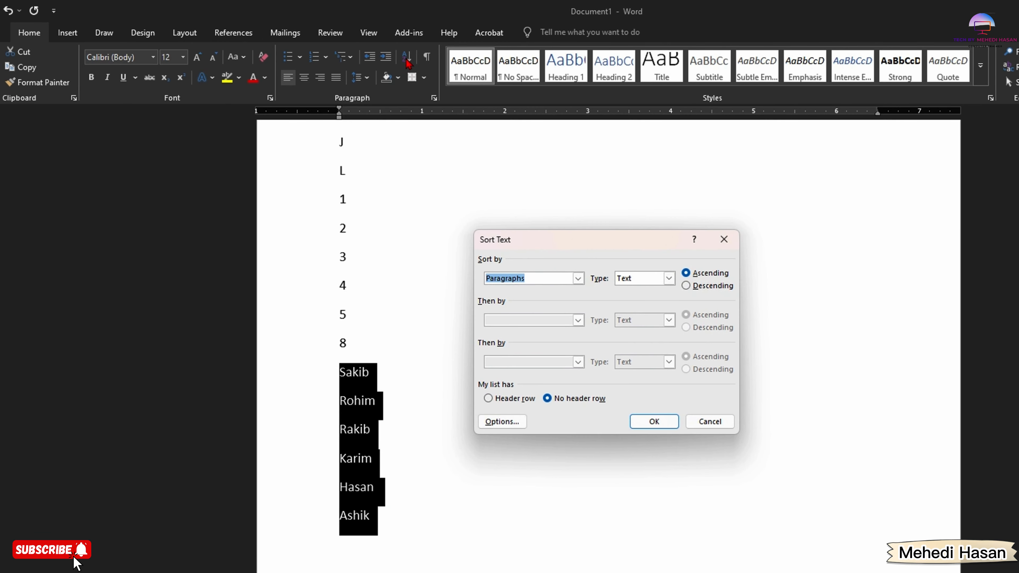
click(686, 286)
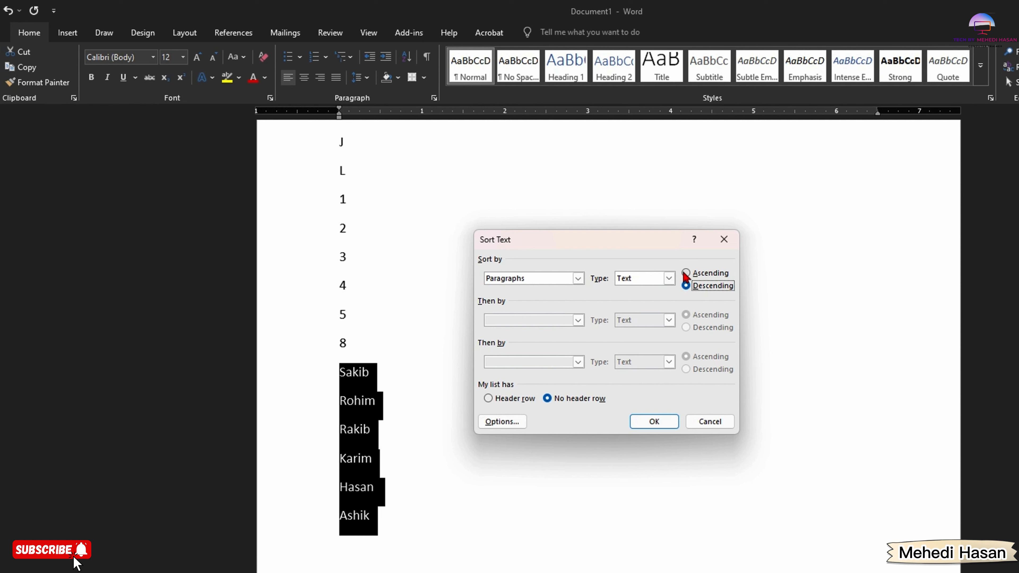
click(686, 274)
click(653, 420)
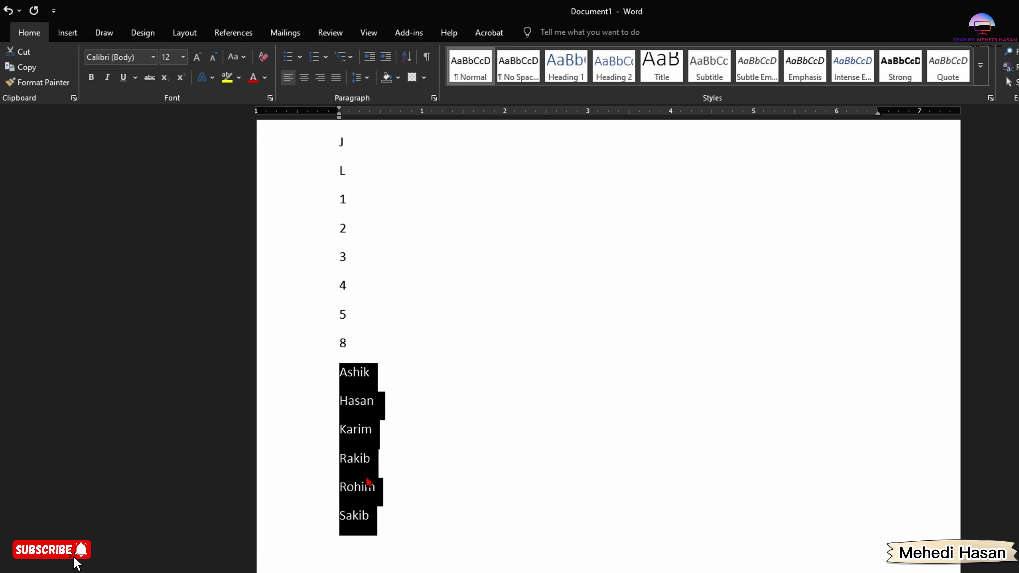
Step: Re-sort the selected list of names by paragraphs as text in descending order
click(409, 60)
click(686, 286)
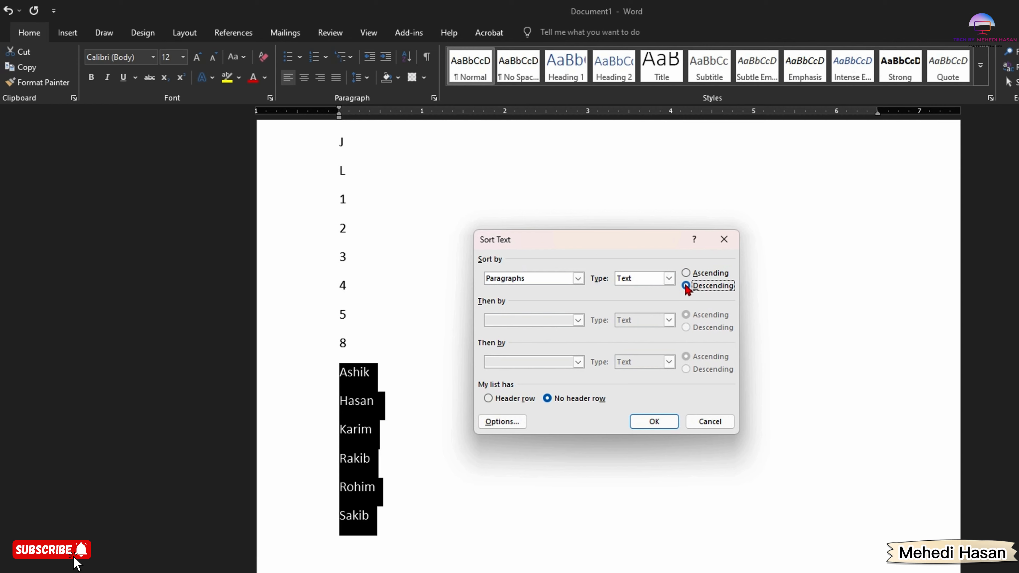
click(661, 422)
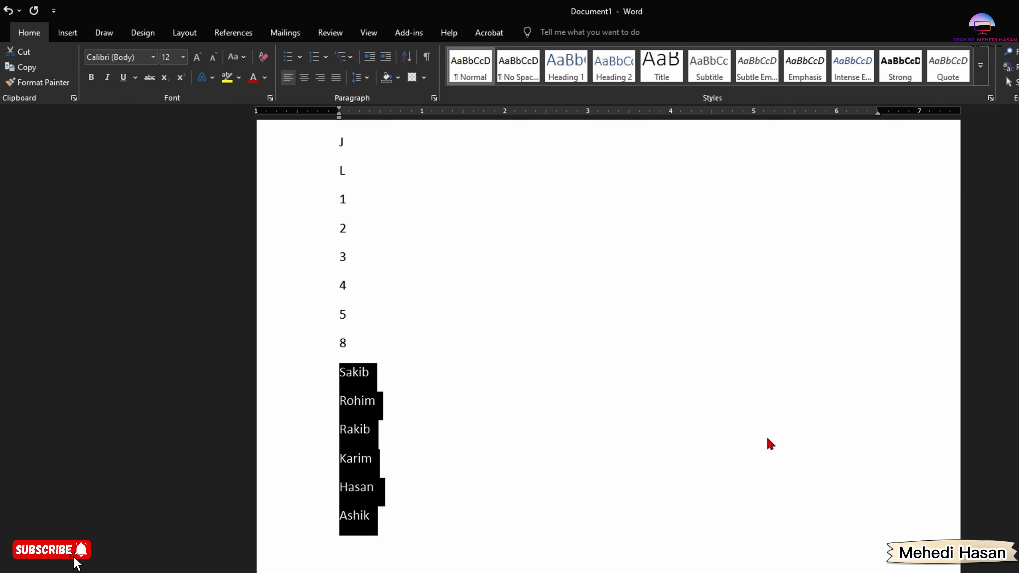
scroll(405, 229, up, 3)
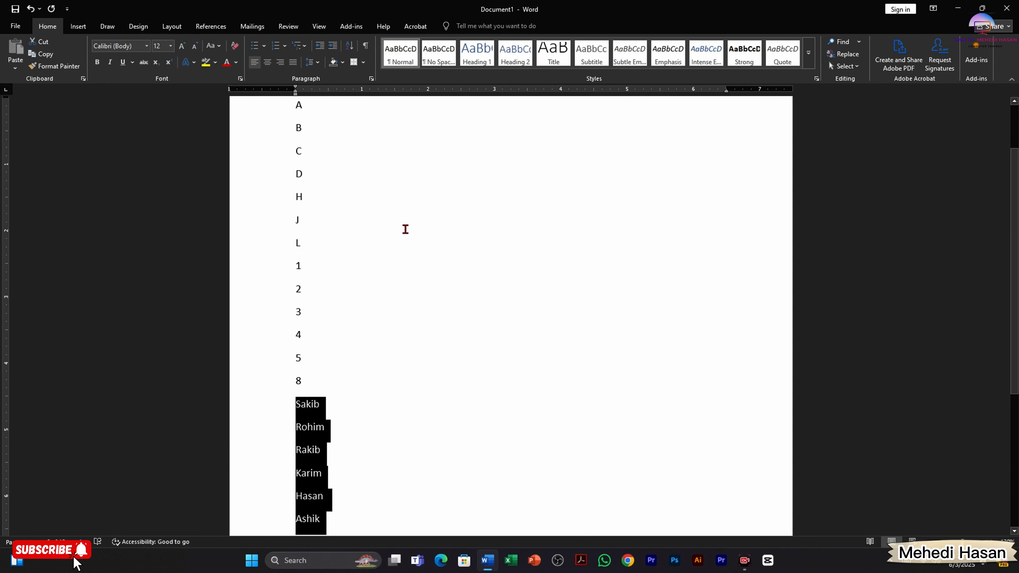
scroll(438, 299, down, 1)
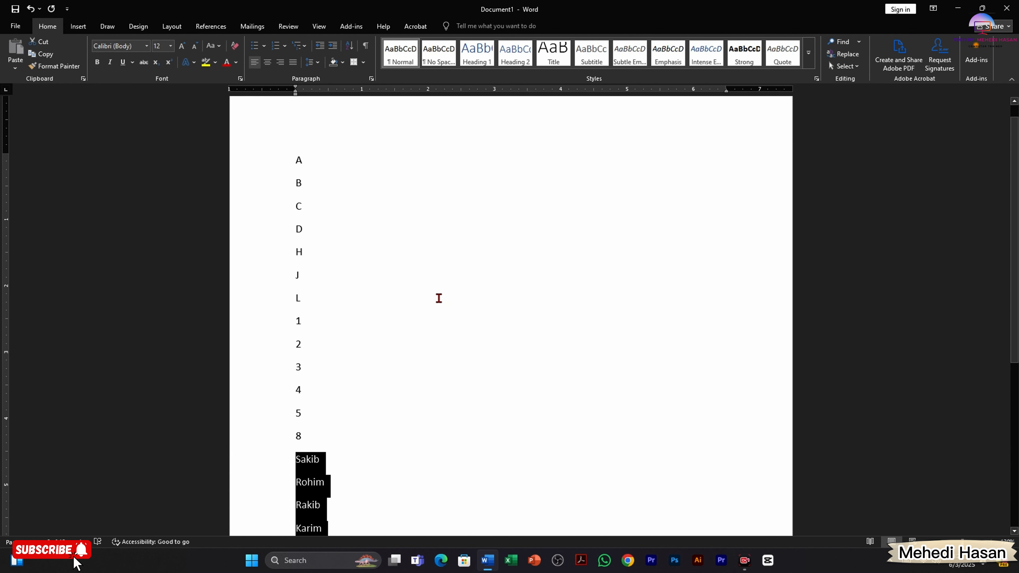
scroll(439, 299, down, 3)
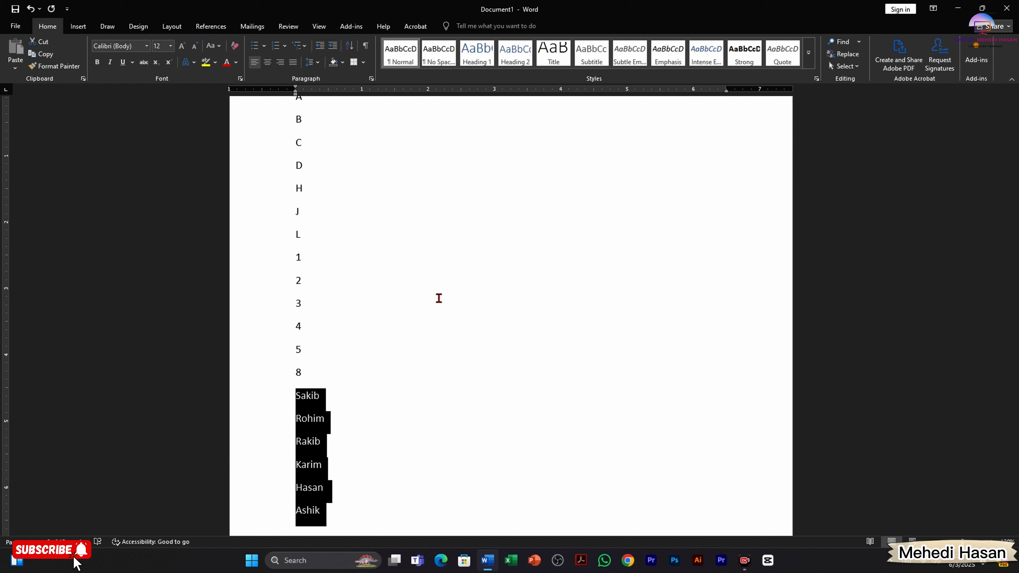